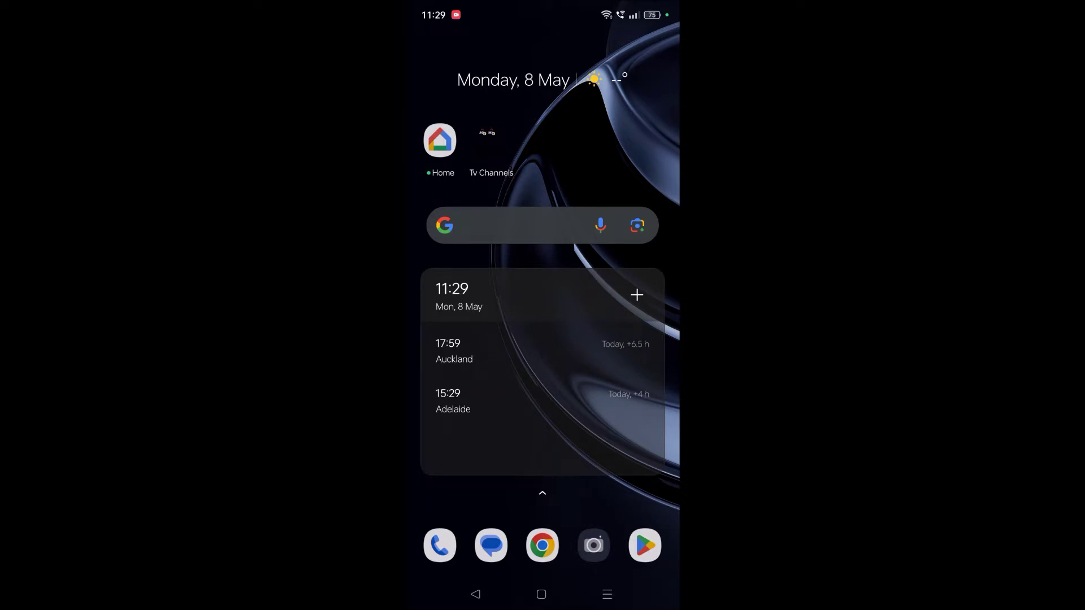
# - Remove the old world clock widget from the home screen
pyautogui.moveTo(535, 328); pyautogui.dragTo(542, 335)
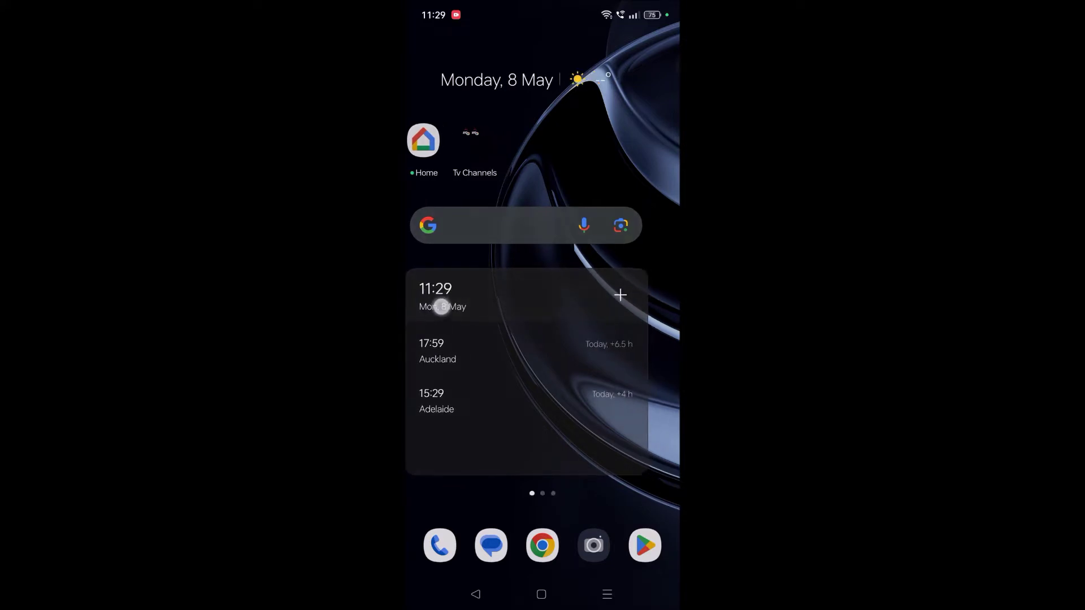
pyautogui.moveTo(438, 308); pyautogui.dragTo(483, 308)
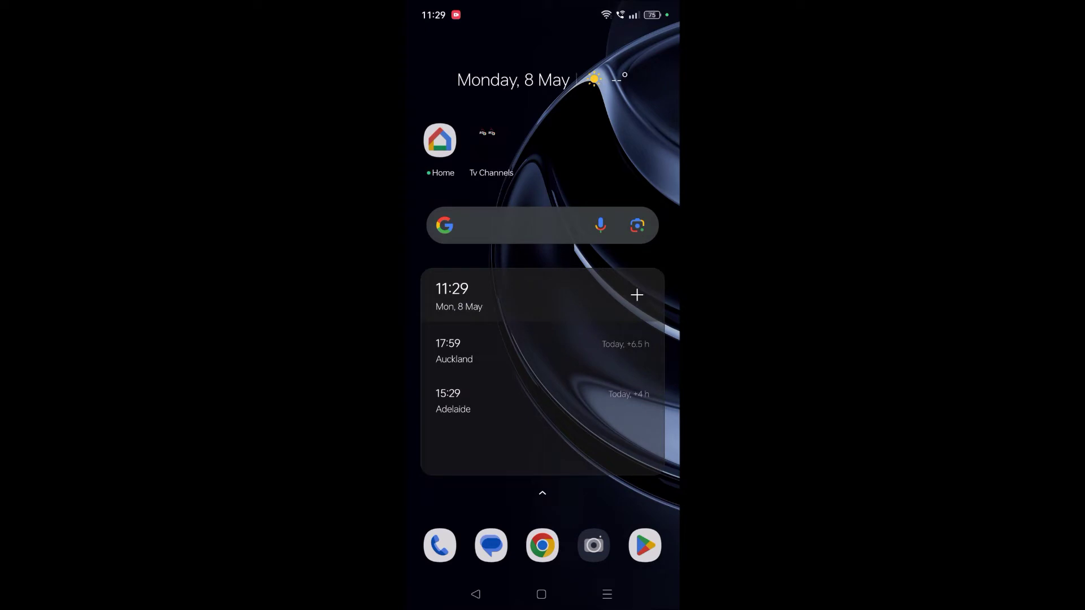
pyautogui.moveTo(473, 328); pyautogui.dragTo(448, 329)
pyautogui.click(559, 370)
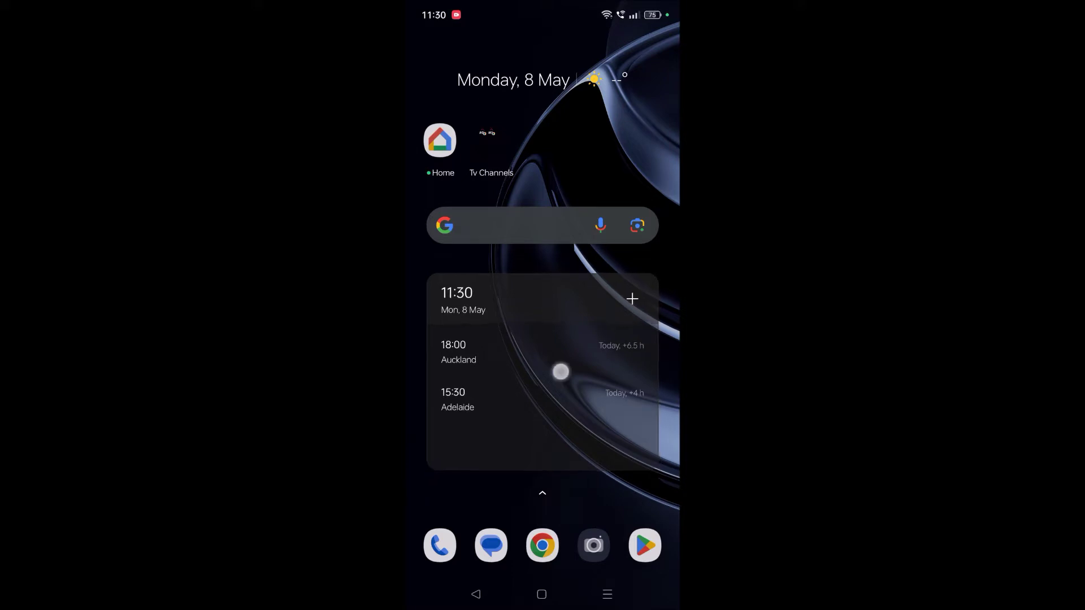
pyautogui.click(555, 393)
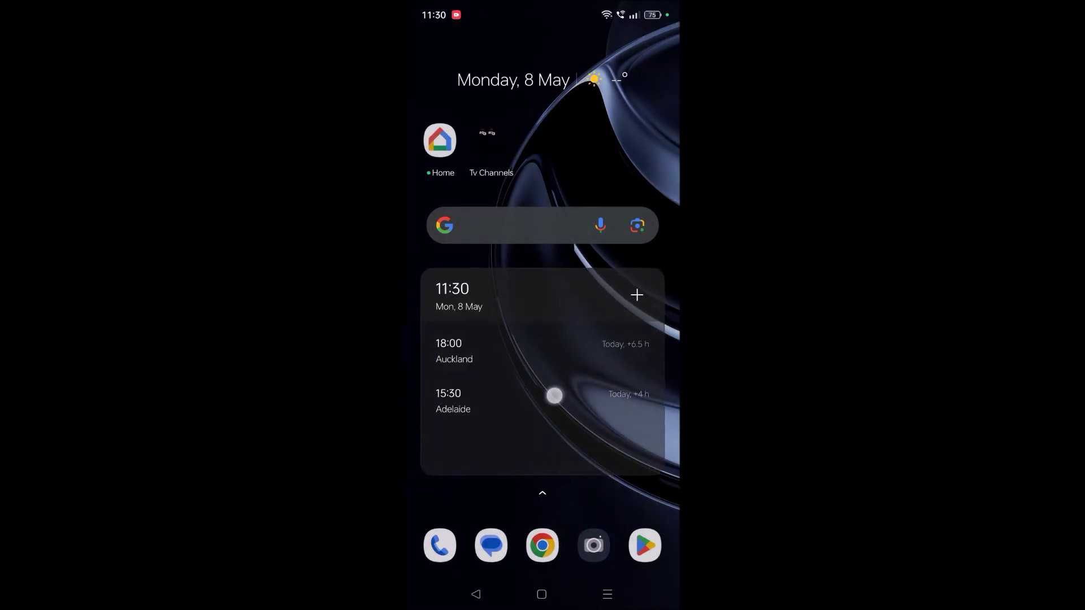
pyautogui.click(543, 503)
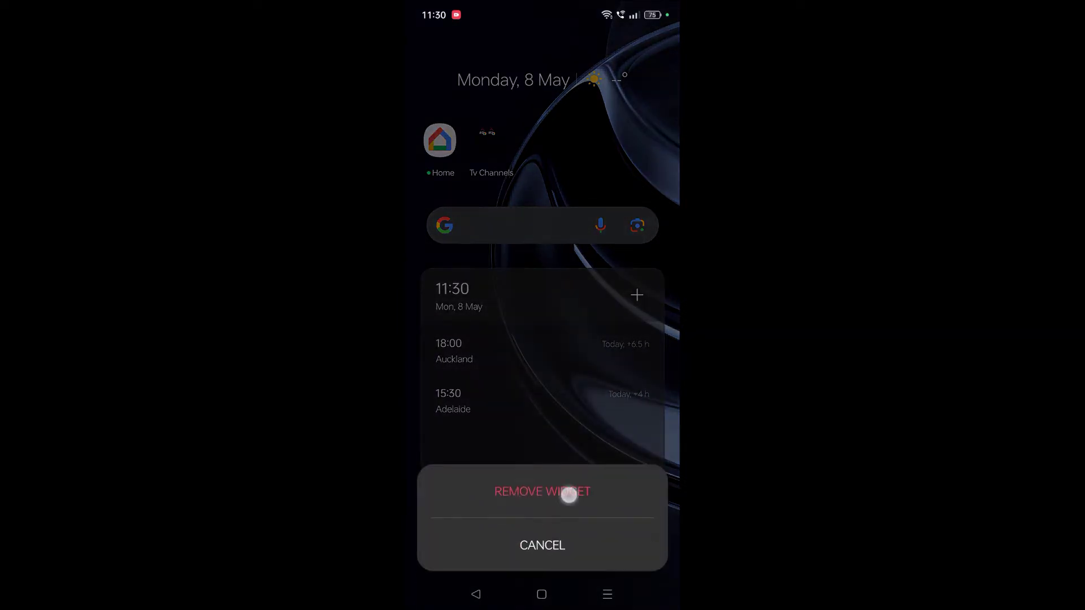
pyautogui.click(604, 511)
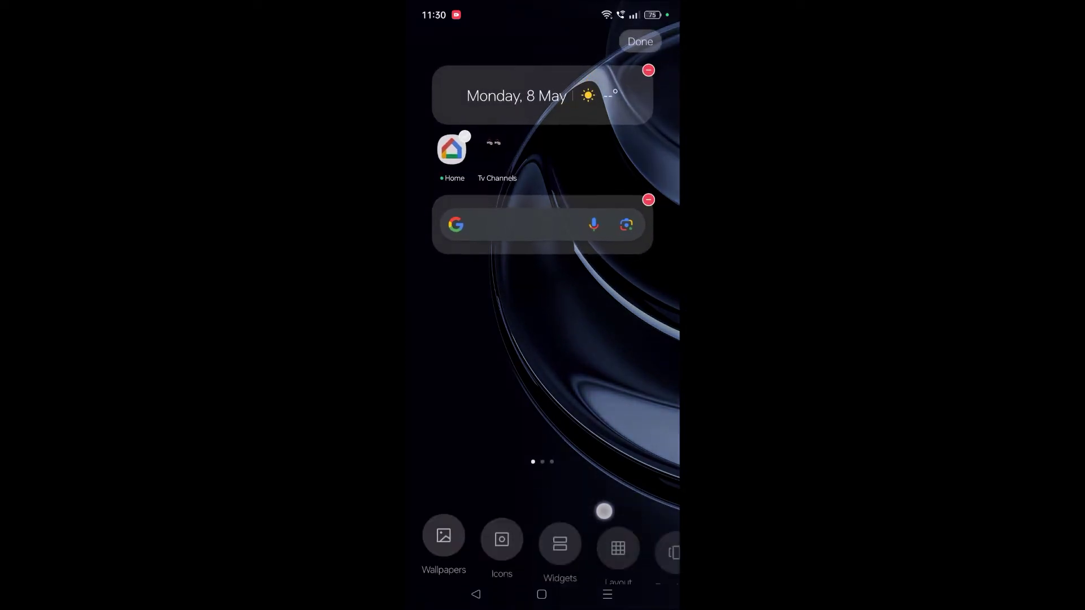
# - Add a new World Clock widget from the Clock widgets below the search bar
pyautogui.click(560, 517)
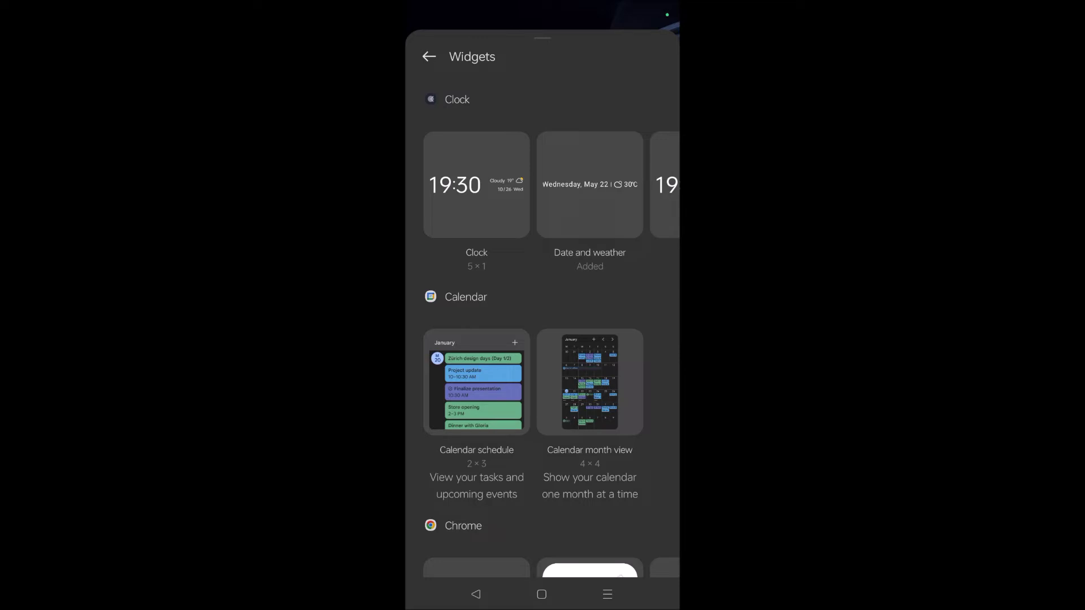
pyautogui.moveTo(585, 186)
pyautogui.mouseDown()
pyautogui.moveTo(514, 189)
pyautogui.moveTo(450, 209)
pyautogui.mouseUp()
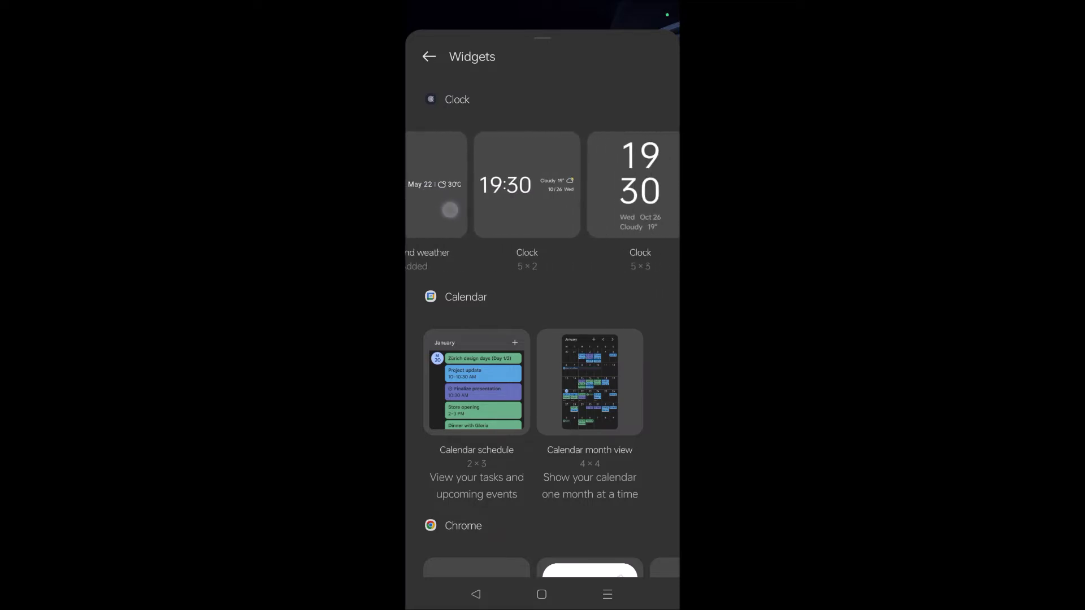
pyautogui.moveTo(585, 208)
pyautogui.mouseDown()
pyautogui.moveTo(531, 211)
pyautogui.moveTo(472, 251)
pyautogui.mouseUp()
pyautogui.click(628, 214)
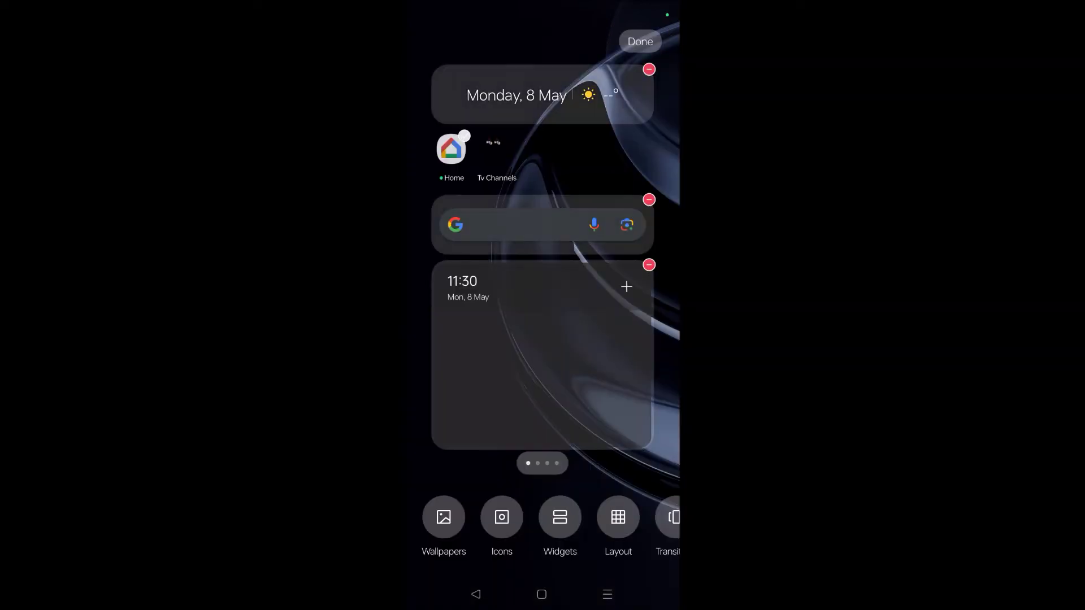
pyautogui.click(475, 594)
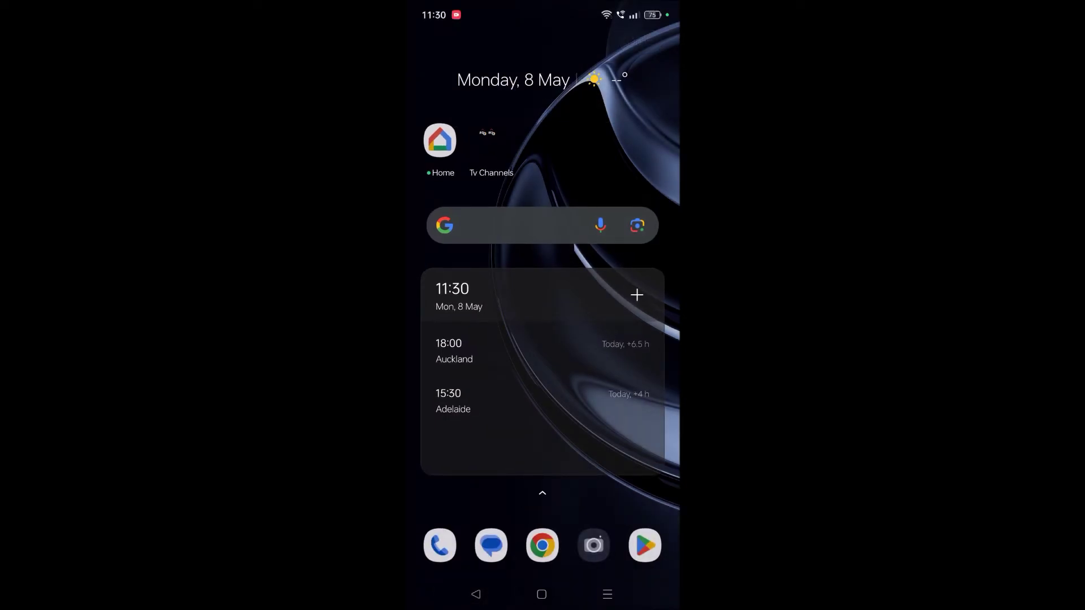
# - Use the world clock widget's + button to start adding another city
pyautogui.click(637, 295)
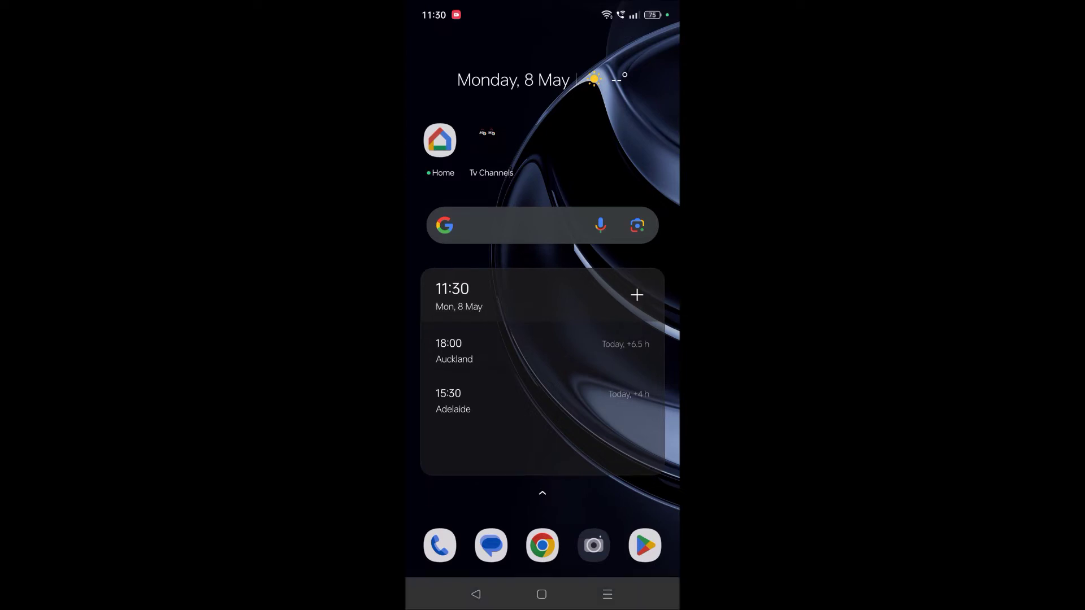
# - Search 'was' and add Washington, D.C. as the third world clock city
pyautogui.click(541, 103)
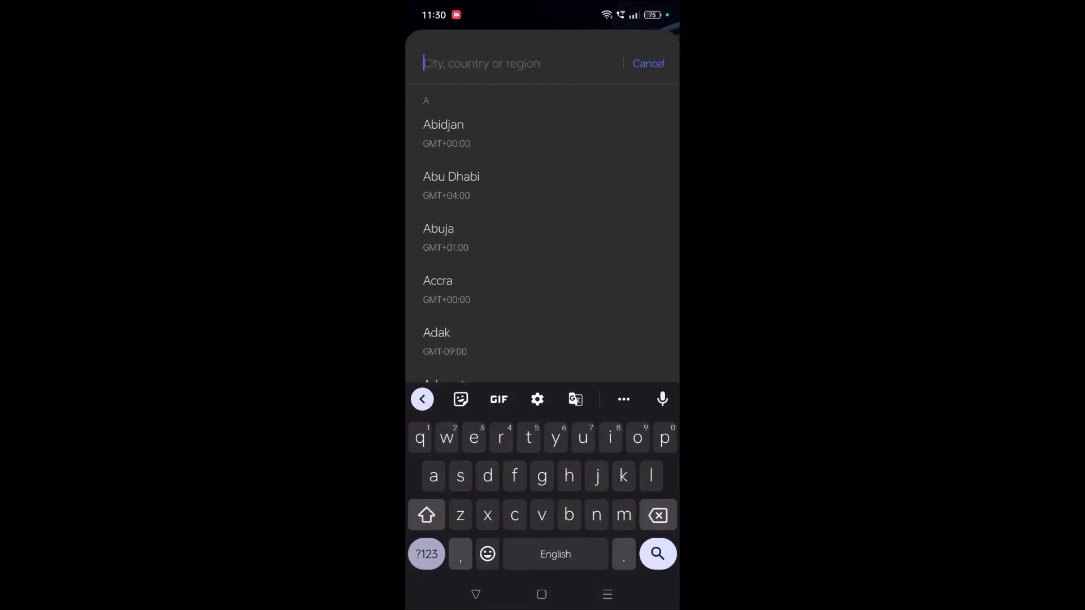
pyautogui.write('was')
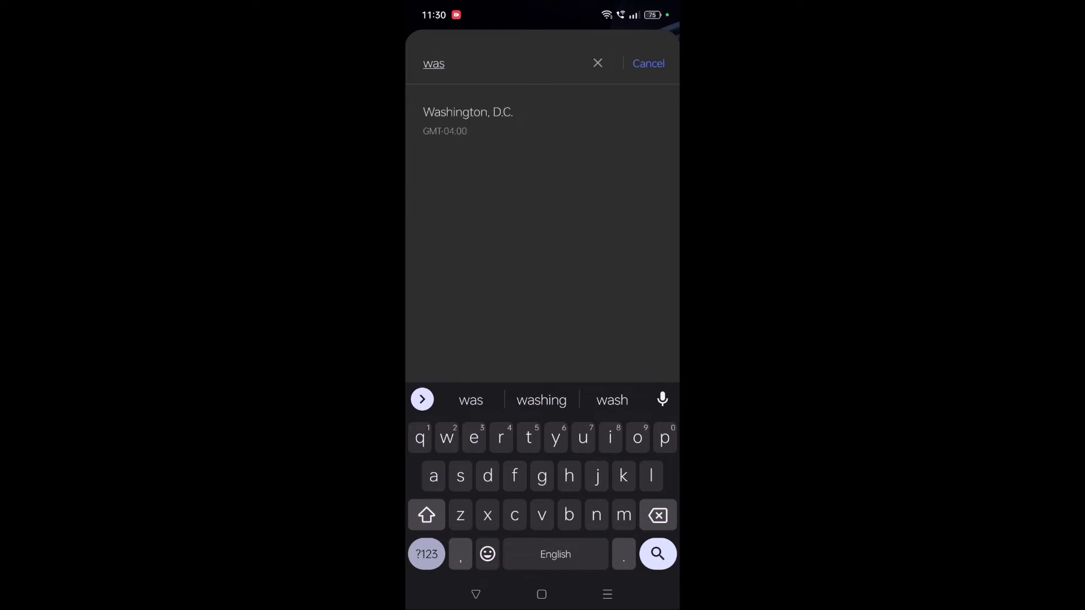
pyautogui.click(514, 116)
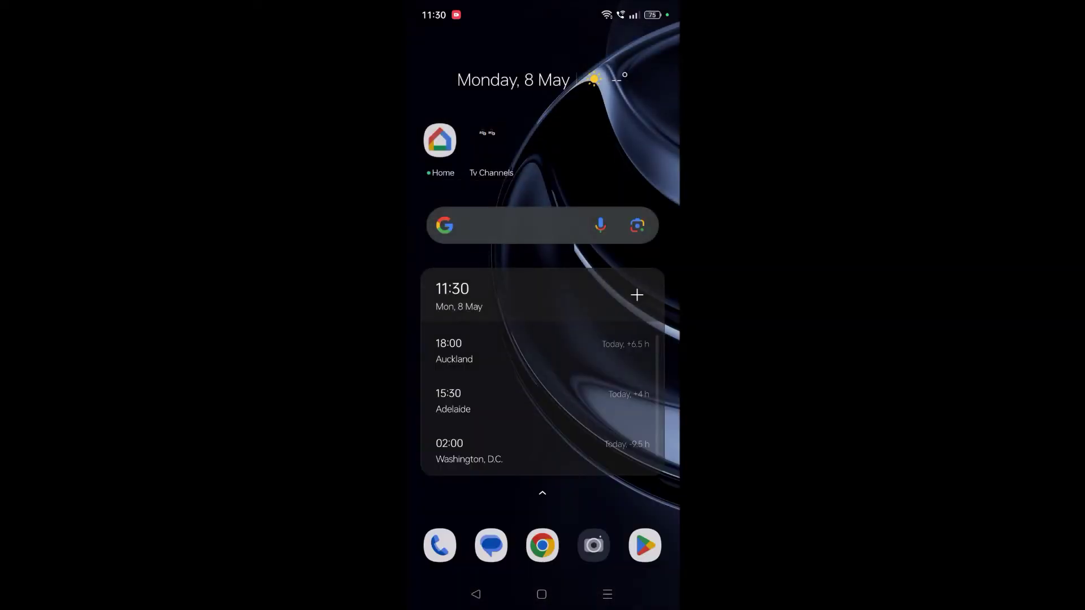
pyautogui.moveTo(603, 453)
pyautogui.mouseDown()
pyautogui.moveTo(613, 337)
pyautogui.moveTo(584, 443)
pyautogui.mouseUp()
pyautogui.moveTo(562, 448); pyautogui.dragTo(566, 348)
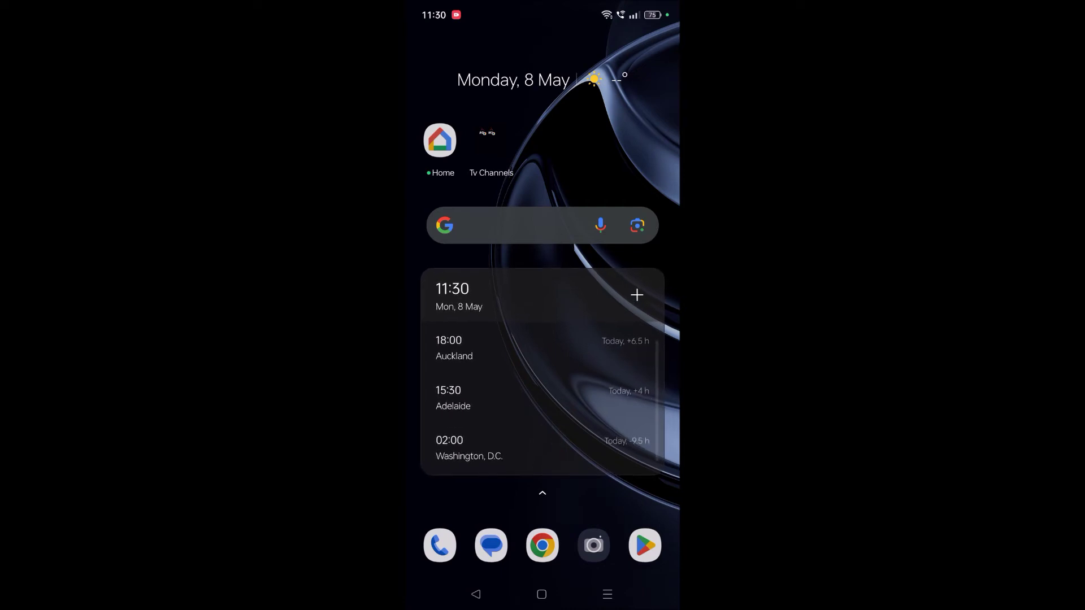
pyautogui.click(574, 439)
pyautogui.moveTo(568, 360); pyautogui.dragTo(571, 429)
# - Delete Auckland and Adelaide from the world clock list, then return home
pyautogui.click(533, 383)
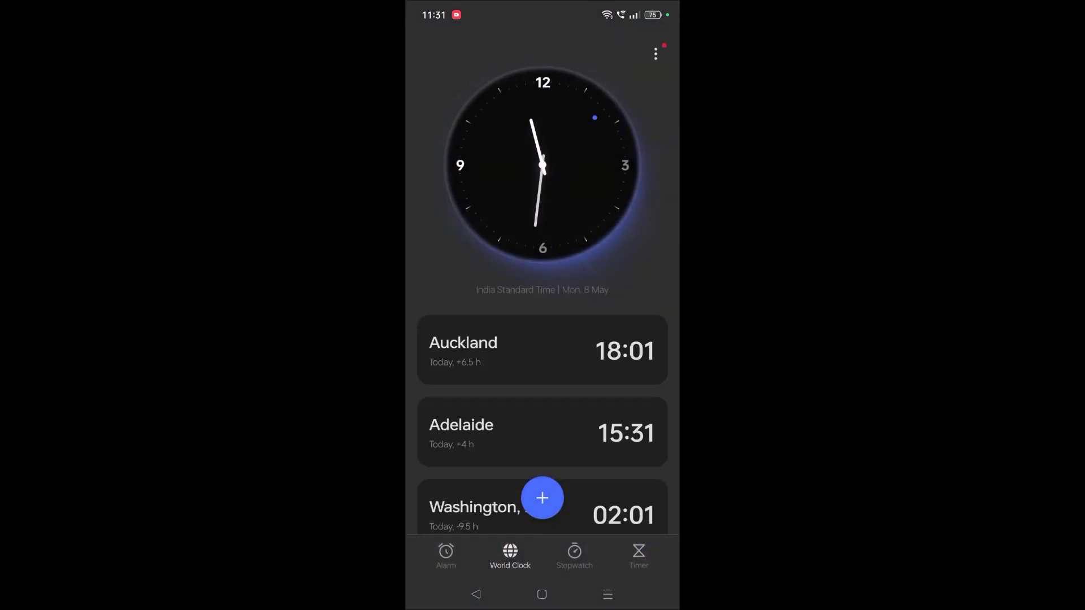
pyautogui.click(655, 54)
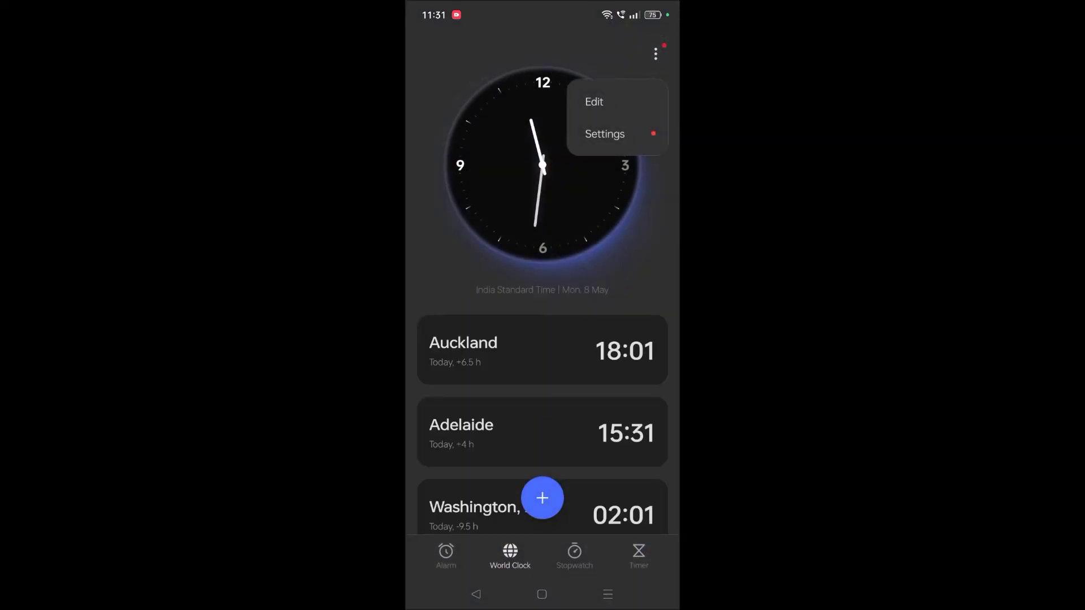
pyautogui.click(594, 102)
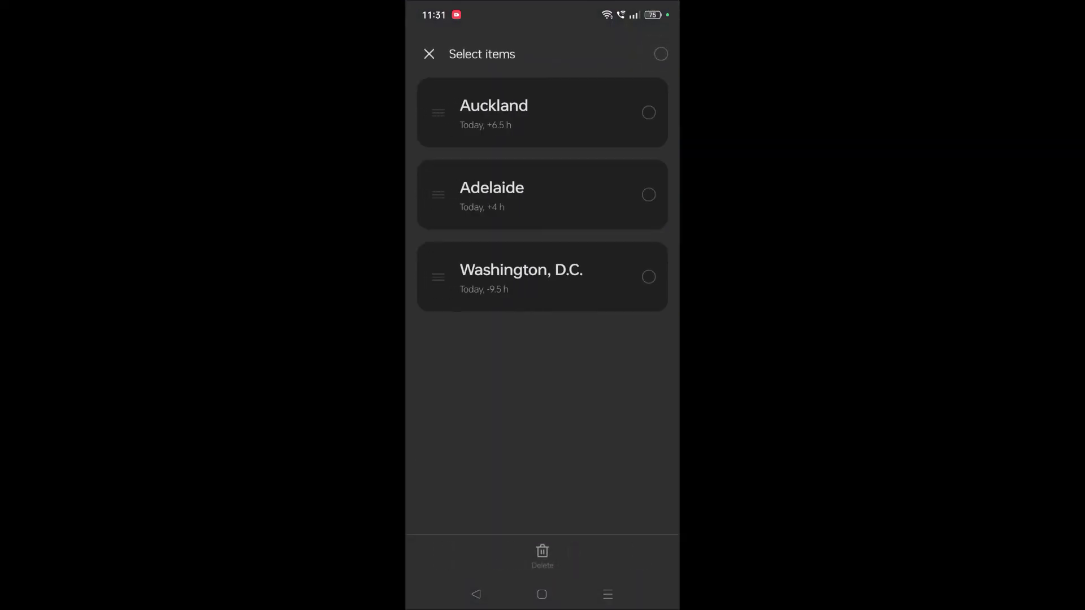
pyautogui.click(648, 113)
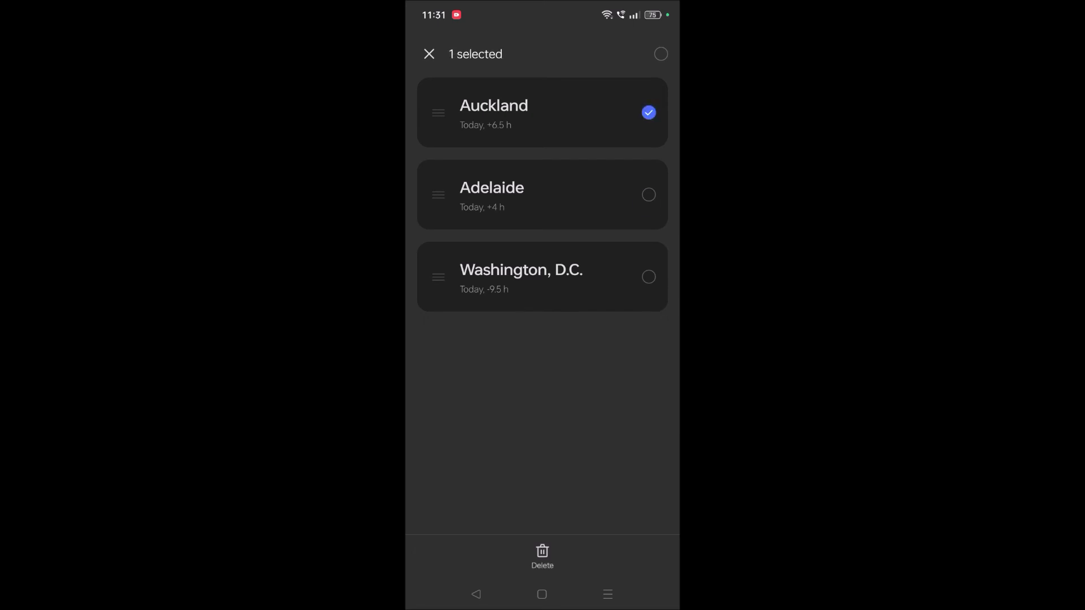
pyautogui.click(648, 196)
pyautogui.click(541, 556)
pyautogui.click(475, 595)
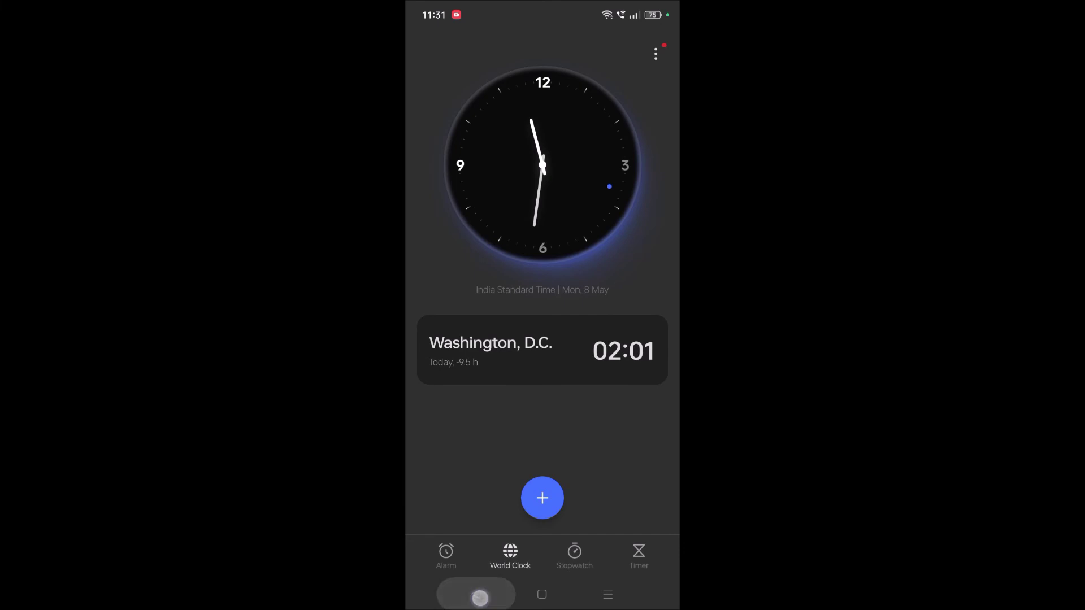
pyautogui.moveTo(464, 280); pyautogui.dragTo(445, 307)
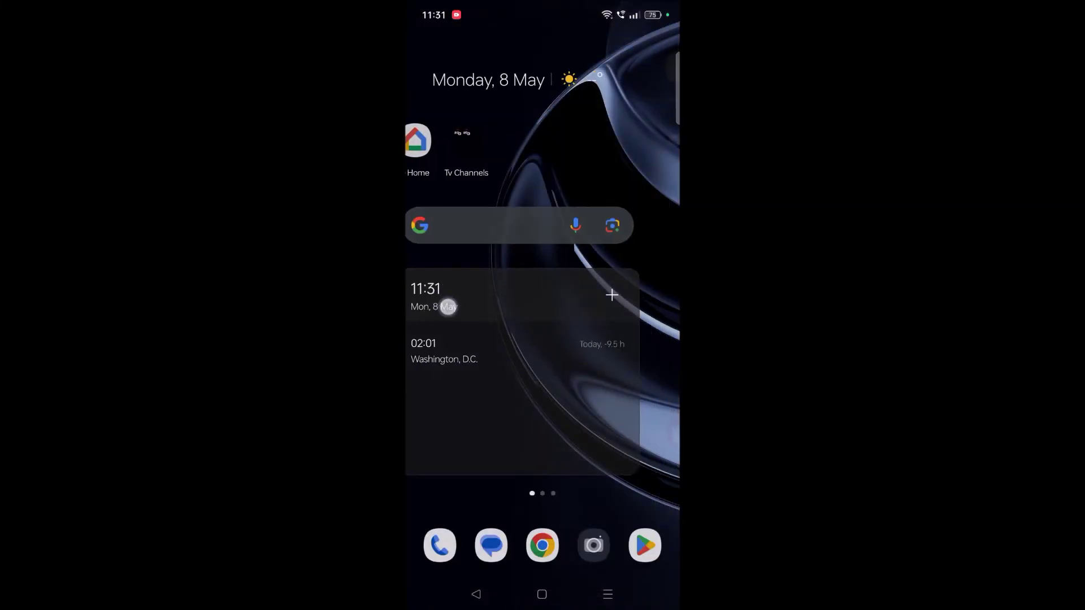
pyautogui.moveTo(441, 373)
pyautogui.mouseDown()
pyautogui.moveTo(512, 359)
pyautogui.moveTo(460, 376)
pyautogui.moveTo(483, 334)
pyautogui.moveTo(531, 354)
pyautogui.mouseUp()
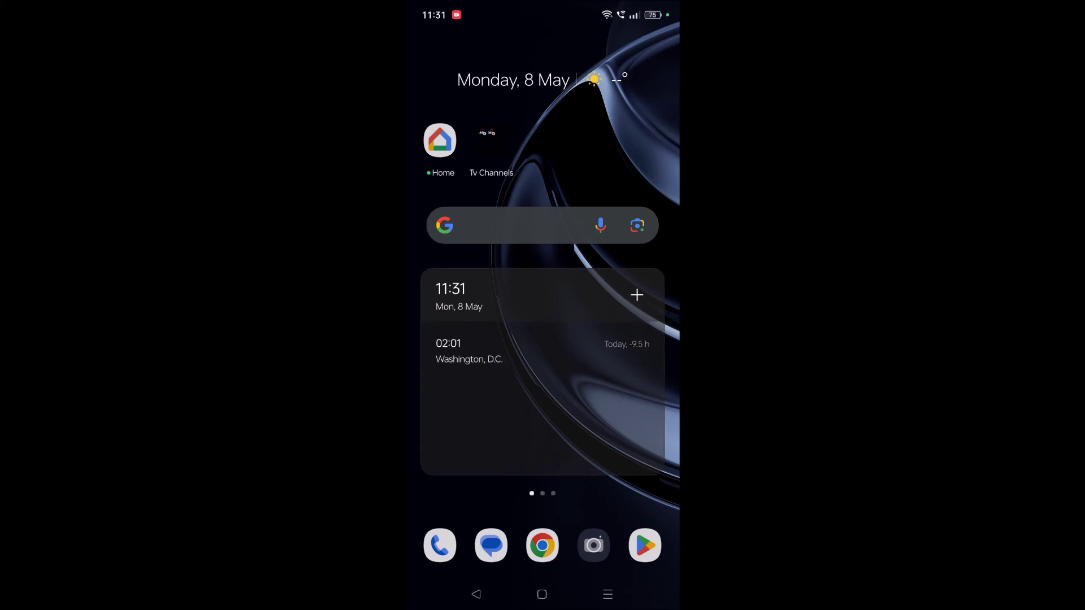